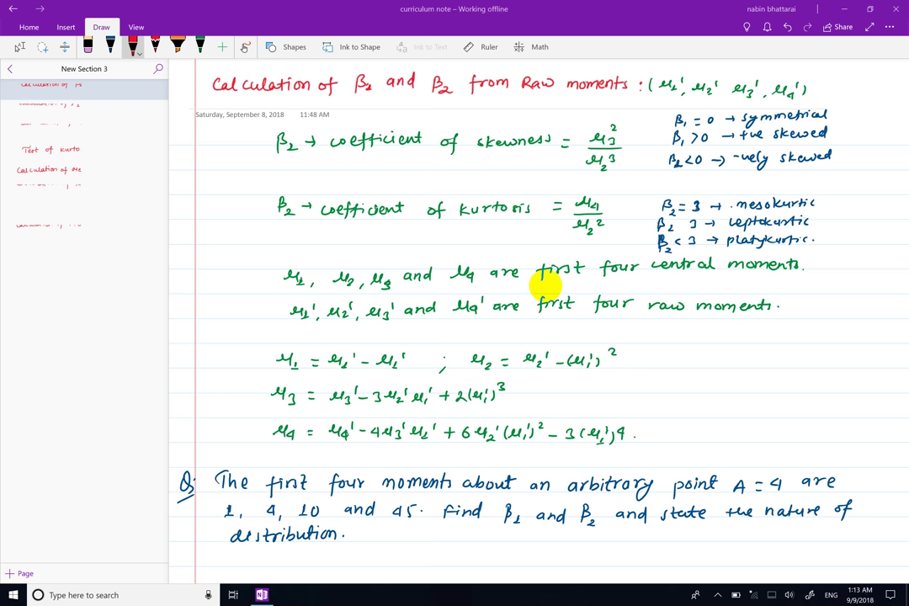
Underline β1, β2, Raw moments and Calculation in the page title in red.
drag(353, 99, 373, 98)
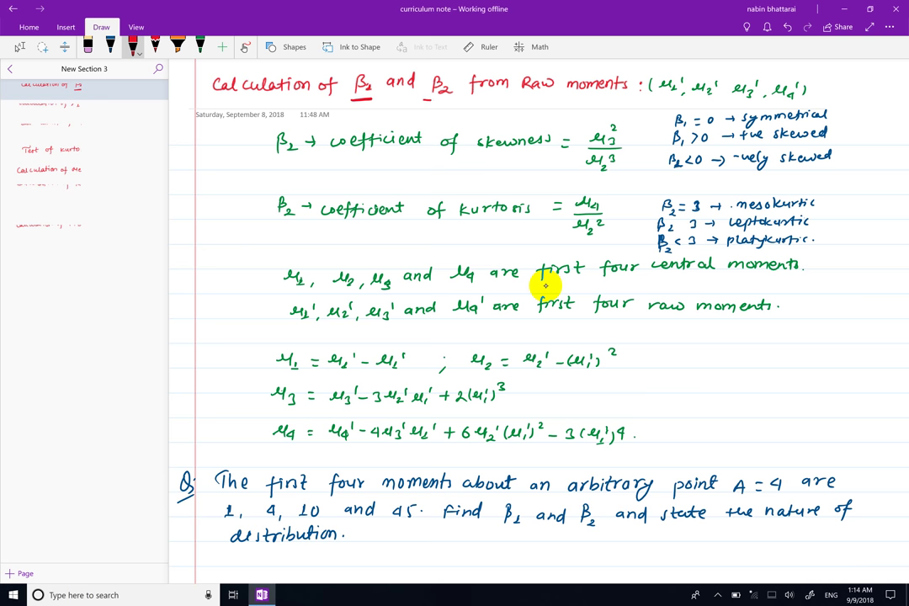
drag(430, 99, 453, 98)
drag(522, 93, 627, 91)
drag(215, 98, 290, 98)
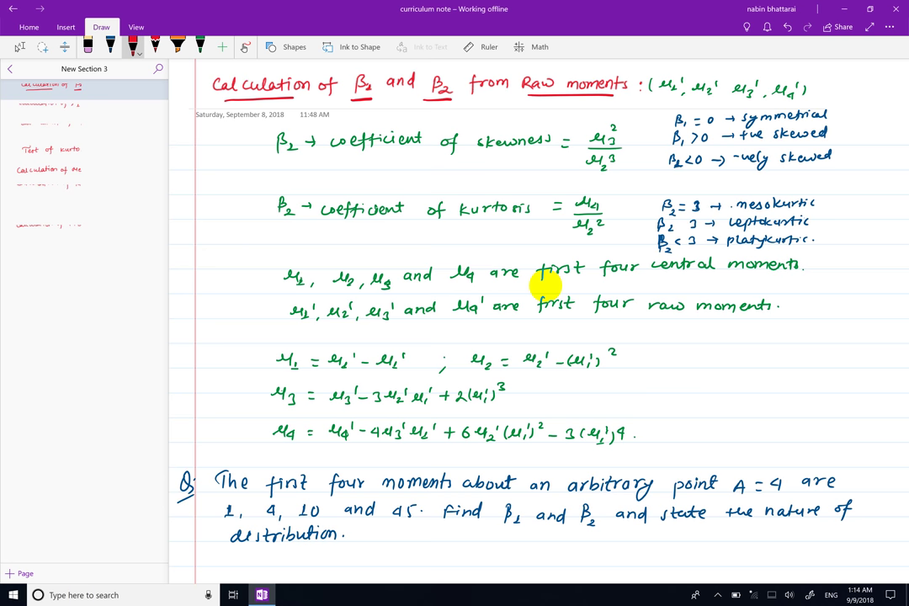
Underline parts of the skewness and kurtosis coefficient definitions and the μ2³ denominator in red.
drag(363, 149, 386, 150)
drag(376, 221, 386, 220)
drag(481, 217, 506, 217)
drag(574, 182, 618, 182)
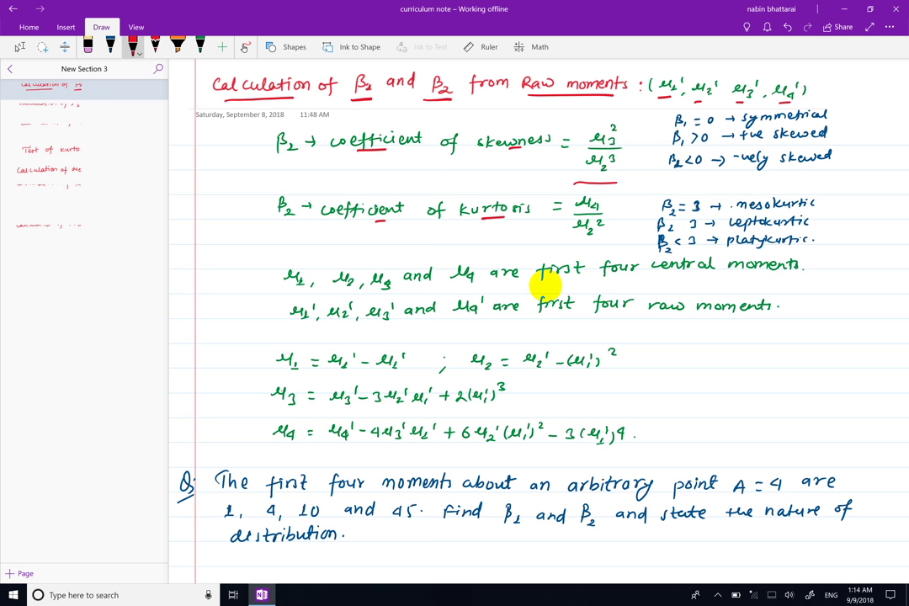
Draw red curly braces on both sides of the β1 condition list.
drag(657, 121, 646, 171)
drag(844, 106, 843, 168)
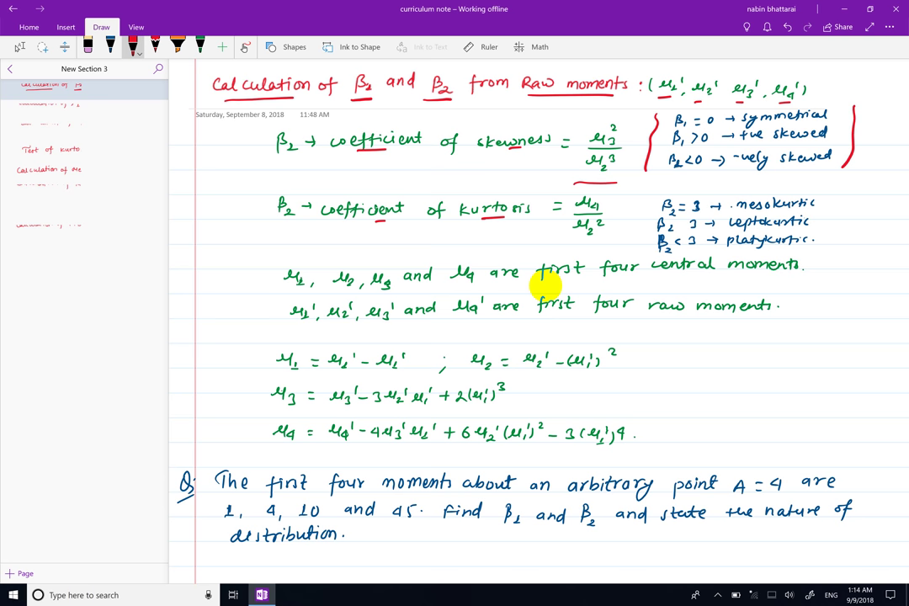
click(546, 286)
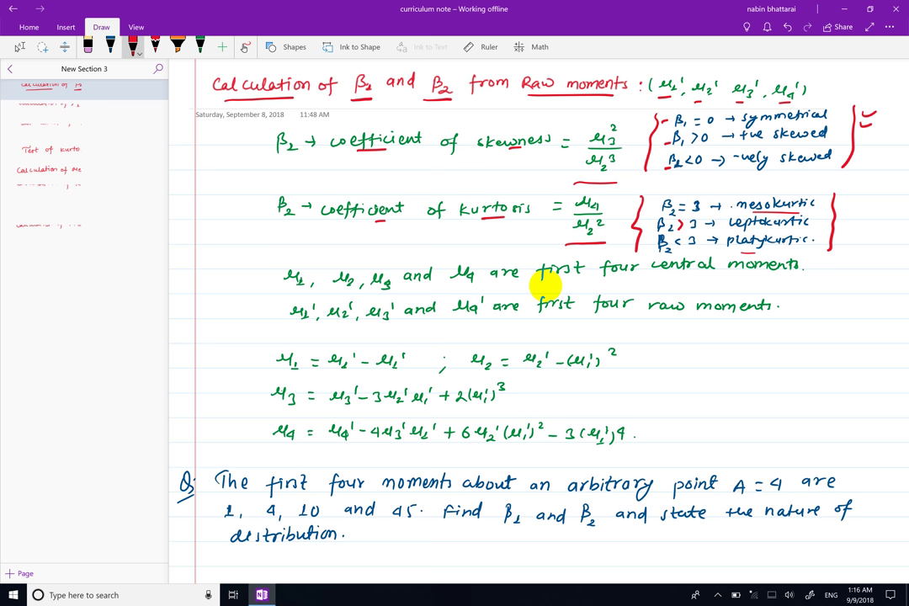
Underline μ1–μ4, μ1'–μ4' and both 'first four moments' phrases, then brace the three equations.
drag(282, 291, 389, 290)
drag(448, 291, 469, 288)
drag(540, 281, 790, 276)
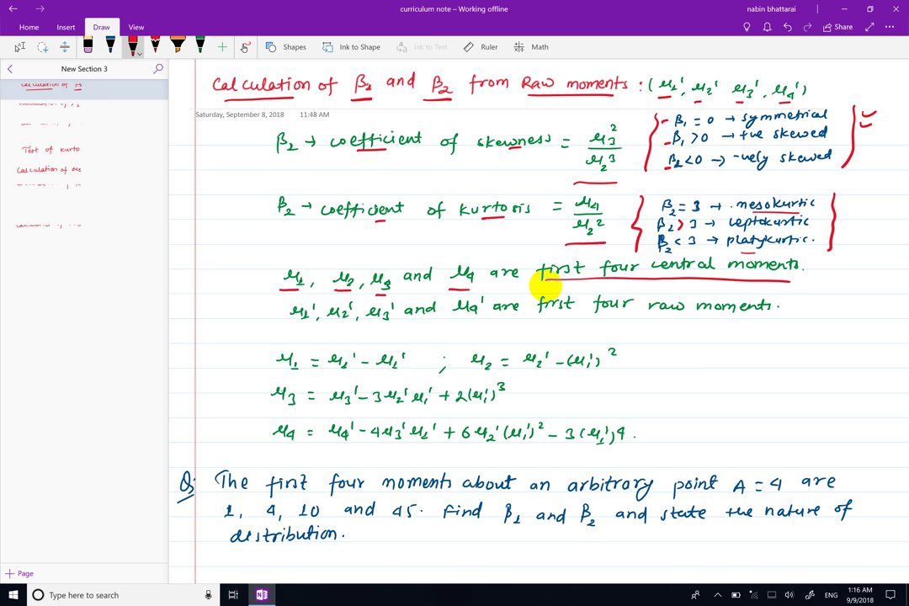
drag(292, 325, 387, 324)
drag(454, 320, 472, 318)
drag(535, 320, 745, 317)
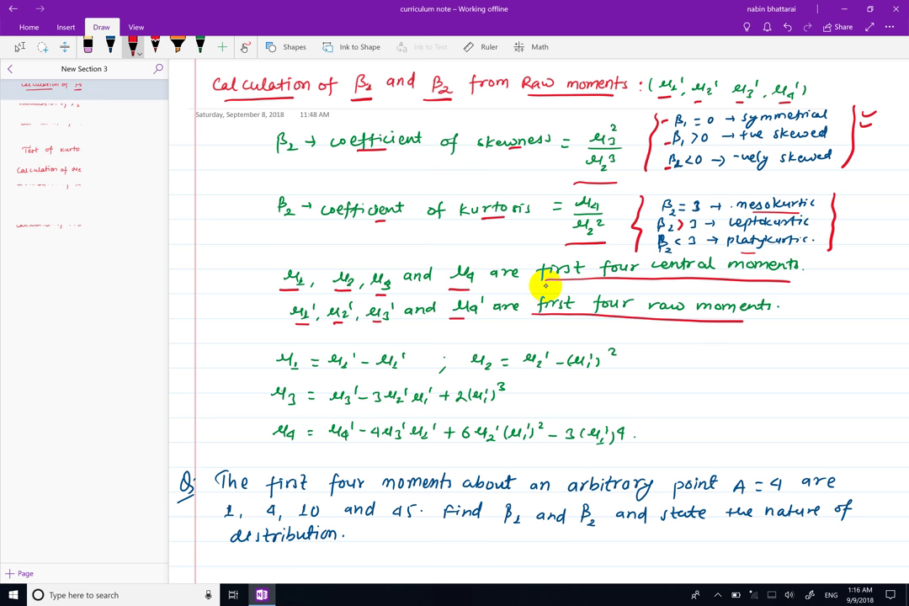
drag(745, 320, 763, 320)
drag(257, 348, 249, 436)
drag(649, 342, 649, 437)
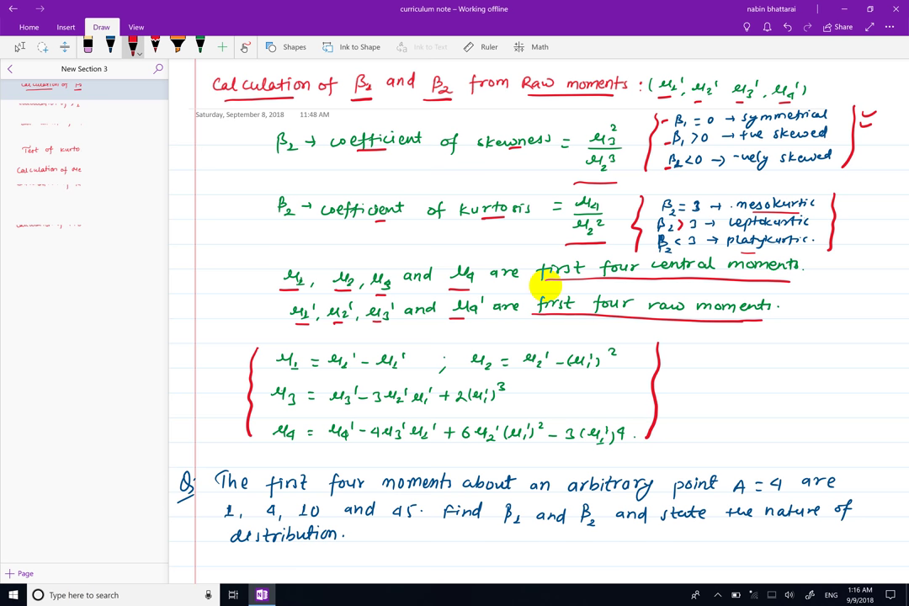
Tick each of the four moment equations in red and add a double tick beside the brace.
drag(266, 354, 275, 349)
drag(261, 398, 271, 395)
drag(460, 359, 476, 348)
drag(261, 435, 275, 427)
mouse_move(688, 359)
mouse_down()
mouse_move(714, 348)
mouse_move(715, 356)
mouse_up()
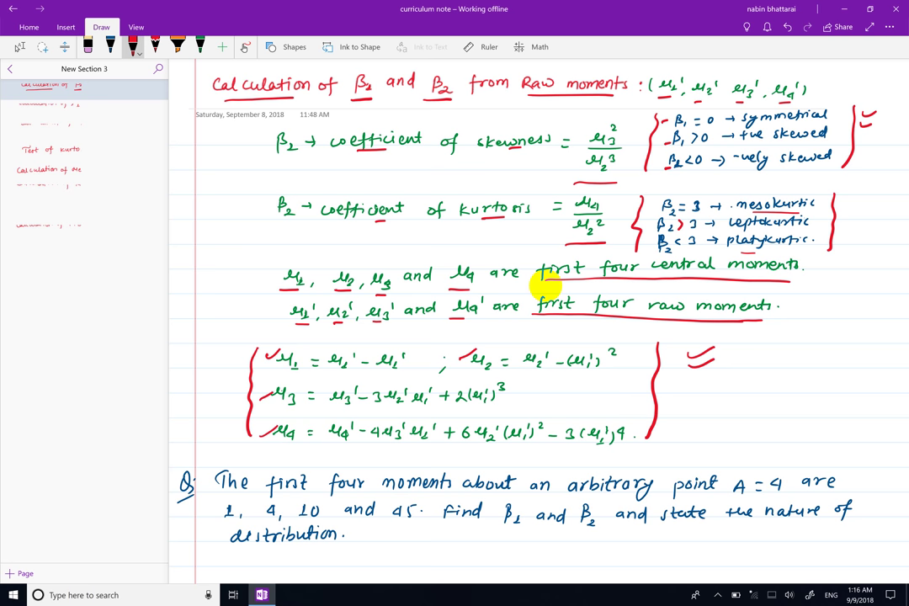
Underline the μ1, μ2 and μ3 equation terms in red.
drag(278, 372, 338, 370)
drag(463, 373, 599, 373)
drag(280, 409, 410, 409)
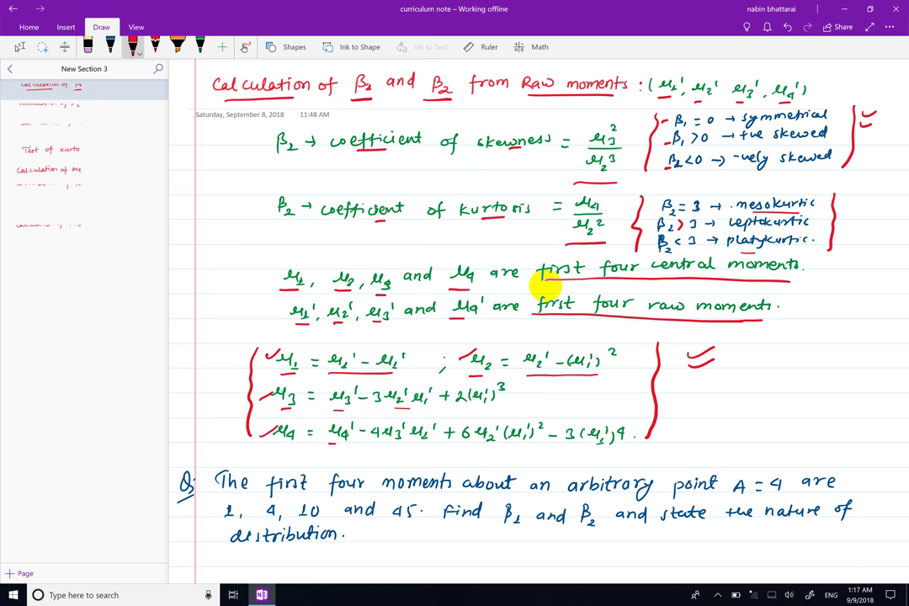
Switch the pen ink colour to black and scroll down to the question.
click(110, 43)
click(111, 44)
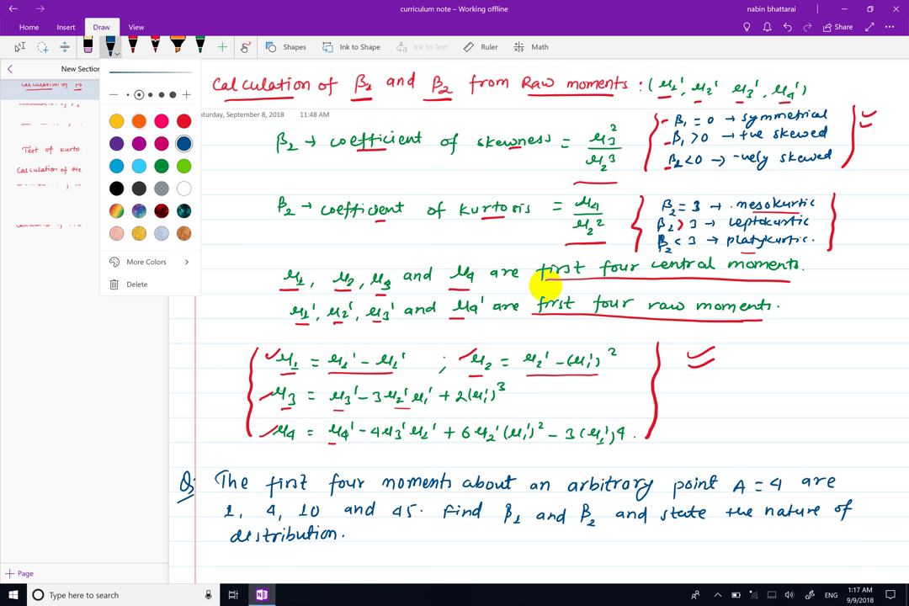
click(116, 188)
click(539, 287)
scroll(548, 286, down, 3)
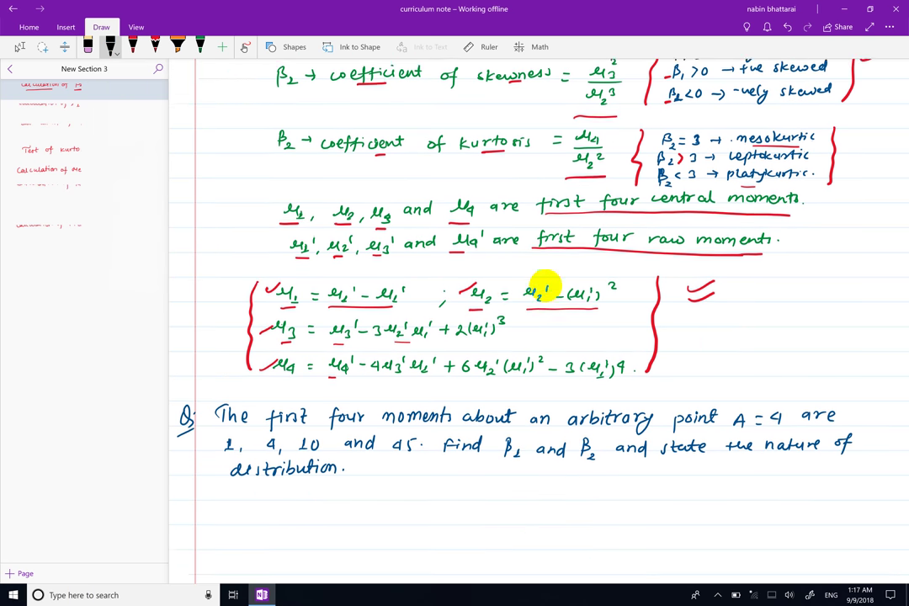
scroll(548, 286, down, 1)
Write 'Solution:' and underline 'first four moments', 'an arbitrary point' and the values 1, 4, 10, 45.
mouse_move(262, 308)
mouse_down()
mouse_move(258, 320)
mouse_move(273, 312)
mouse_move(331, 319)
mouse_up()
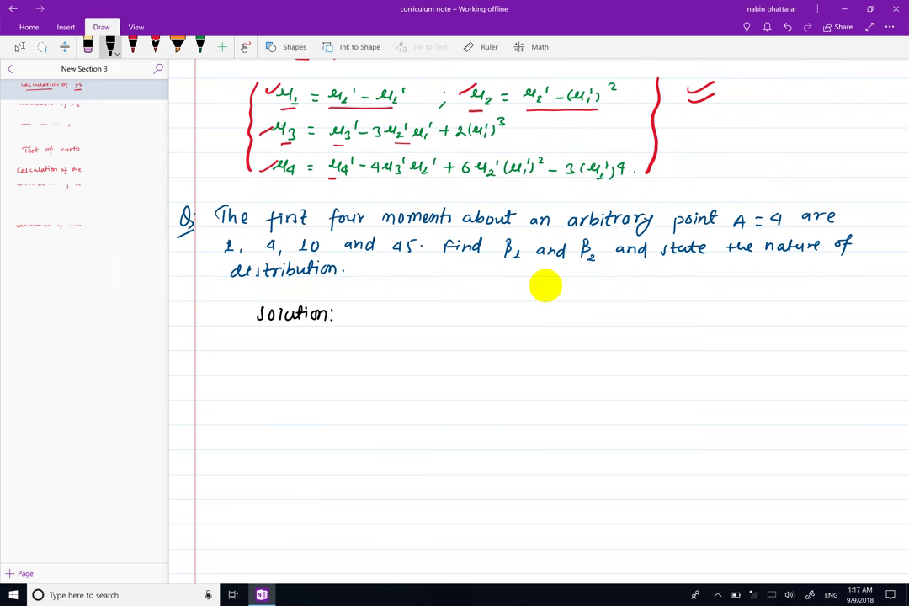
drag(268, 226, 418, 225)
drag(519, 225, 717, 223)
drag(215, 257, 414, 255)
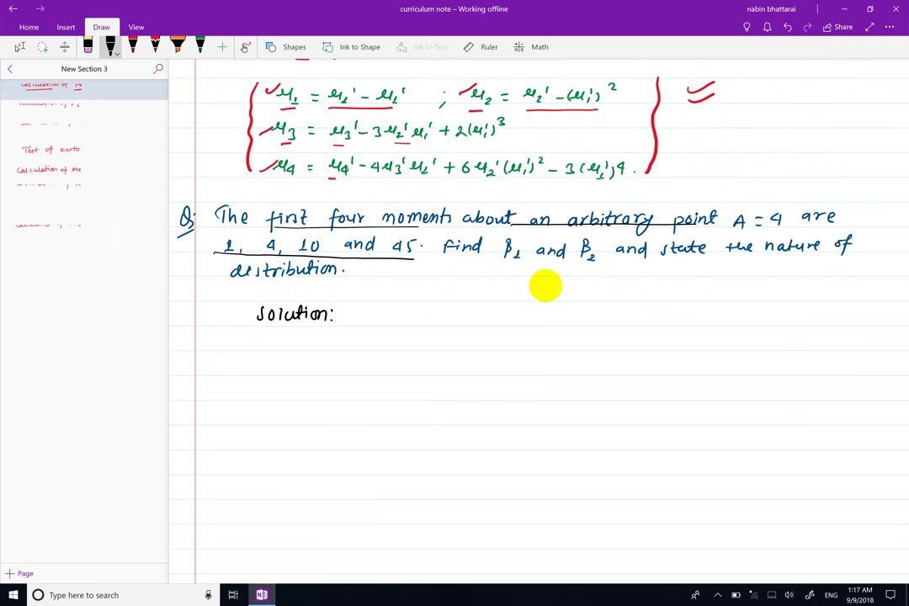
Write A = 4 under the Solution heading.
mouse_move(280, 334)
mouse_down()
mouse_move(274, 349)
mouse_move(284, 349)
mouse_up()
drag(276, 343, 310, 339)
drag(295, 346, 334, 347)
click(346, 345)
Write the given raw moments μ1' = 1, μ2' = 4, μ3' = 10, μ4' = 45.
mouse_move(242, 372)
mouse_down()
mouse_move(260, 384)
mouse_move(284, 376)
mouse_up()
drag(276, 382, 301, 381)
drag(364, 369, 383, 380)
drag(386, 365, 399, 373)
drag(391, 379, 476, 382)
drag(481, 363, 502, 373)
mouse_move(495, 379)
mouse_down()
mouse_move(529, 368)
mouse_move(582, 380)
mouse_up()
drag(588, 364, 604, 373)
drag(596, 379, 624, 379)
drag(637, 363, 623, 381)
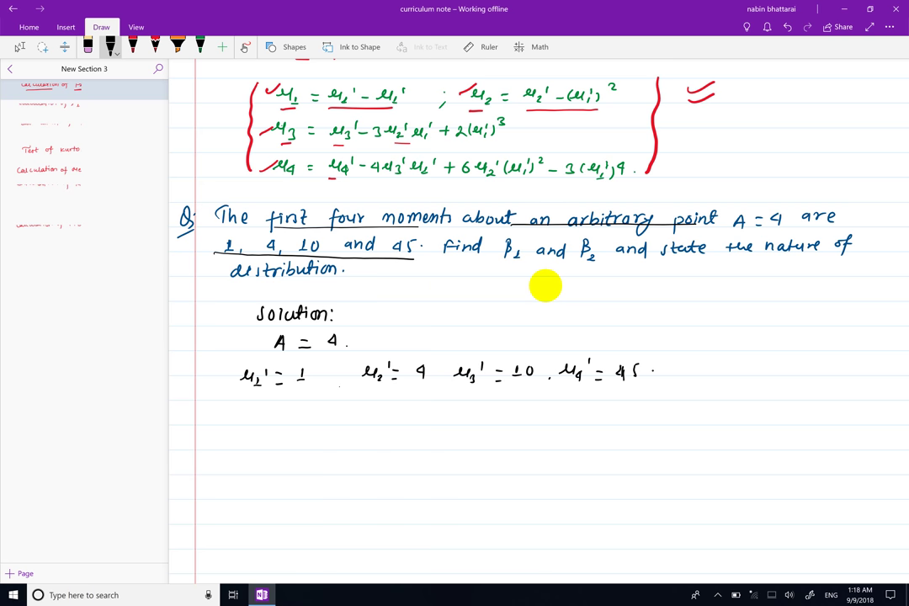
Underline β1, β2, nature and distribution in the question, then start writing β1 = ?
drag(499, 265, 589, 264)
drag(764, 251, 827, 250)
drag(230, 279, 281, 277)
mouse_move(301, 419)
mouse_down()
mouse_move(303, 410)
mouse_move(345, 418)
mouse_move(401, 406)
mouse_move(412, 420)
mouse_move(452, 406)
mouse_up()
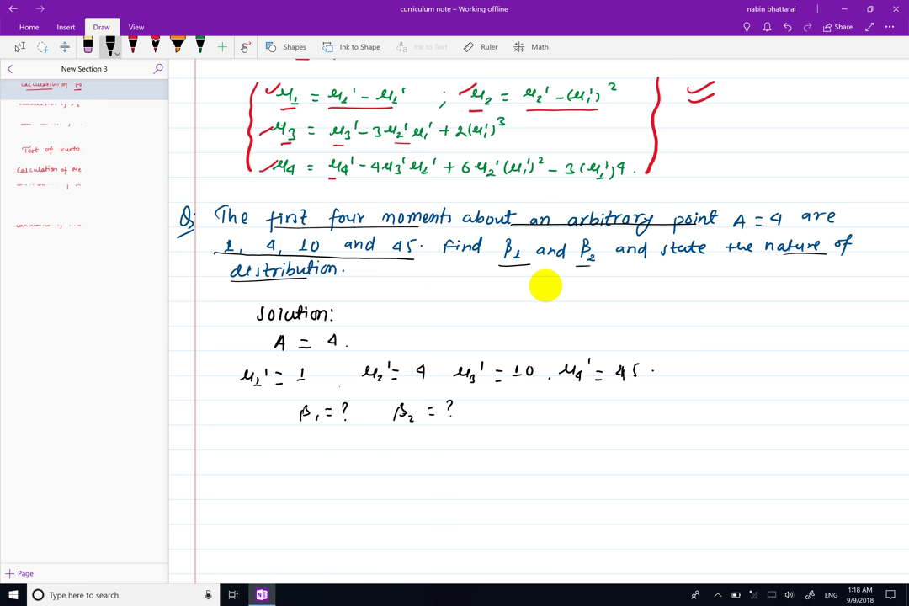
Write 'The Central moments can be obtained by the relation:' below the givens.
scroll(545, 287, down, 5)
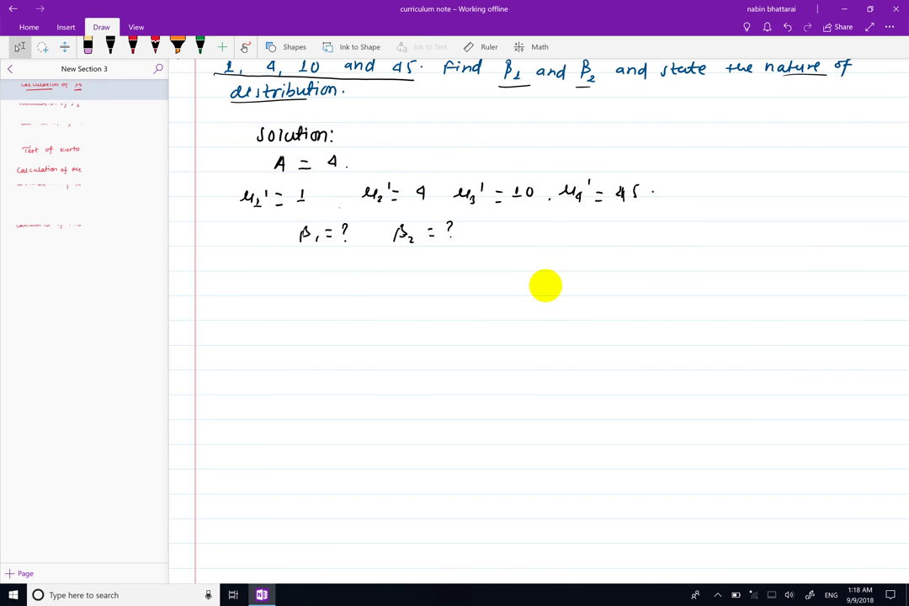
click(110, 46)
mouse_move(240, 271)
mouse_down()
mouse_move(245, 286)
mouse_move(293, 286)
mouse_up()
drag(296, 281, 315, 285)
mouse_move(318, 272)
mouse_down()
mouse_move(325, 285)
mouse_move(425, 284)
mouse_up()
drag(426, 275, 432, 285)
mouse_move(455, 279)
mouse_down()
mouse_move(450, 284)
mouse_move(548, 278)
mouse_up()
drag(547, 268, 559, 278)
drag(563, 275, 602, 278)
mouse_move(604, 266)
mouse_down()
mouse_move(614, 278)
mouse_move(638, 273)
mouse_up()
mouse_move(638, 271)
mouse_down()
mouse_move(645, 280)
mouse_move(671, 278)
mouse_up()
drag(663, 271, 747, 277)
mouse_move(750, 263)
mouse_down()
mouse_move(753, 277)
mouse_move(756, 267)
mouse_up()
drag(757, 269, 780, 273)
click(784, 270)
Write μ1 = μ1' − μ1' = 1 − 1 = 0.
mouse_move(250, 312)
mouse_down()
mouse_move(268, 322)
mouse_move(315, 319)
mouse_up()
drag(316, 317, 339, 318)
drag(344, 311, 364, 322)
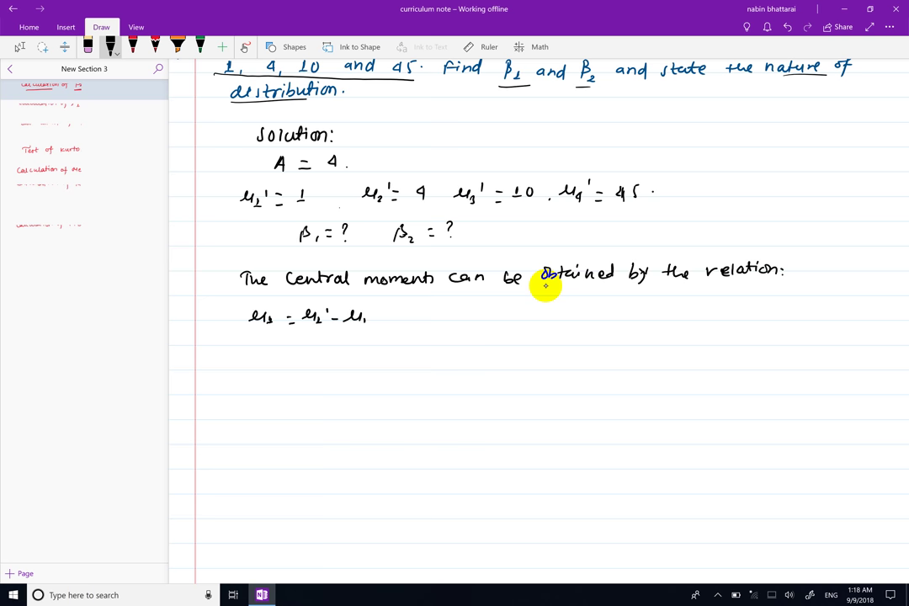
drag(285, 316, 295, 315)
drag(390, 318, 426, 320)
mouse_move(435, 314)
mouse_down()
mouse_move(437, 324)
mouse_move(461, 315)
mouse_up()
drag(454, 321, 462, 320)
drag(472, 312, 478, 309)
scroll(546, 287, right, 5)
scroll(546, 287, left, 4)
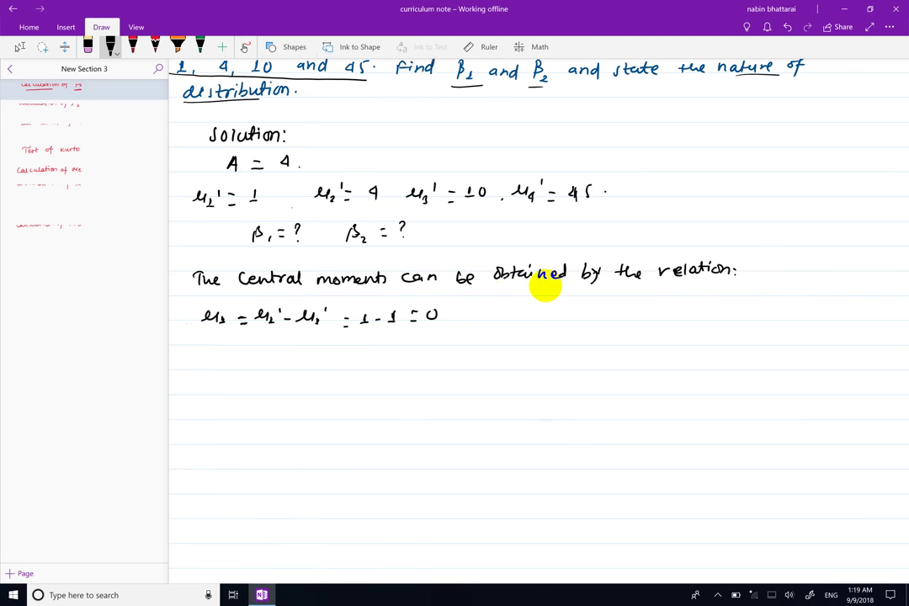
Write μ2 = μ2' − (μ1')² = 4 − (1)² = 3.
click(110, 46)
drag(236, 352, 275, 352)
drag(267, 356, 306, 357)
drag(308, 354, 313, 358)
drag(313, 345, 350, 358)
mouse_move(353, 355)
mouse_down()
mouse_move(335, 363)
mouse_move(360, 352)
mouse_up()
drag(362, 348, 364, 363)
drag(368, 344, 372, 348)
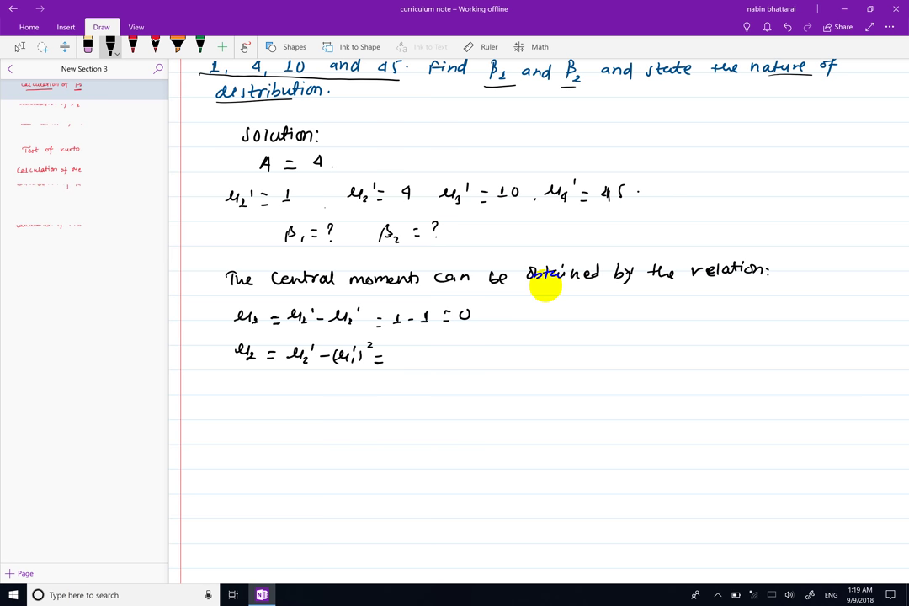
drag(410, 350, 412, 362)
drag(426, 356, 444, 363)
drag(450, 351, 451, 361)
mouse_move(455, 350)
mouse_down()
mouse_move(456, 362)
mouse_move(471, 354)
mouse_move(509, 361)
mouse_up()
Begin the μ3 line as μ3 = μ3' − 3μ2'μ1'.
mouse_move(235, 387)
mouse_down()
mouse_move(237, 396)
mouse_move(246, 393)
mouse_up()
drag(250, 391, 275, 395)
mouse_move(287, 388)
mouse_down()
mouse_move(289, 398)
mouse_move(298, 394)
mouse_up()
mouse_move(303, 394)
mouse_down()
mouse_move(306, 401)
mouse_move(362, 393)
mouse_up()
drag(368, 385, 399, 406)
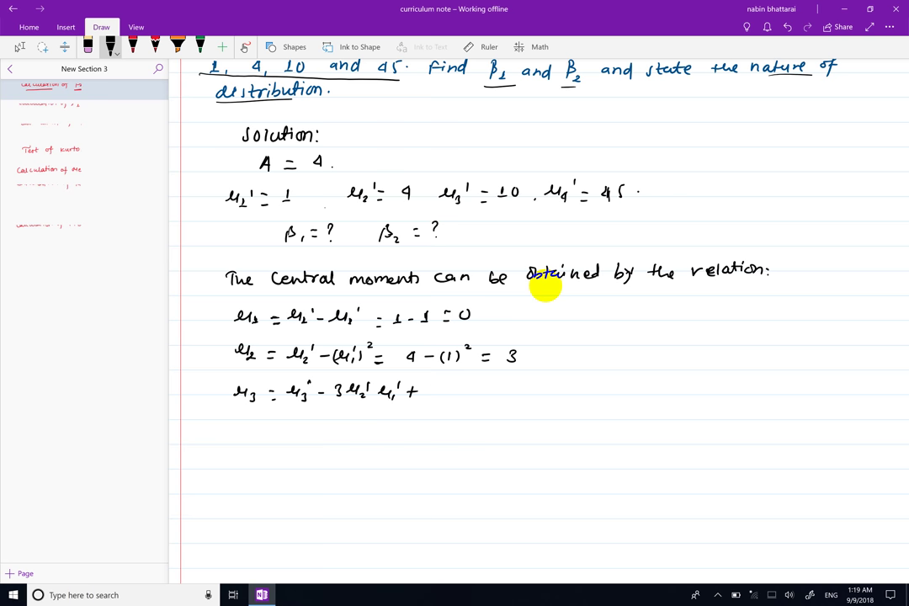